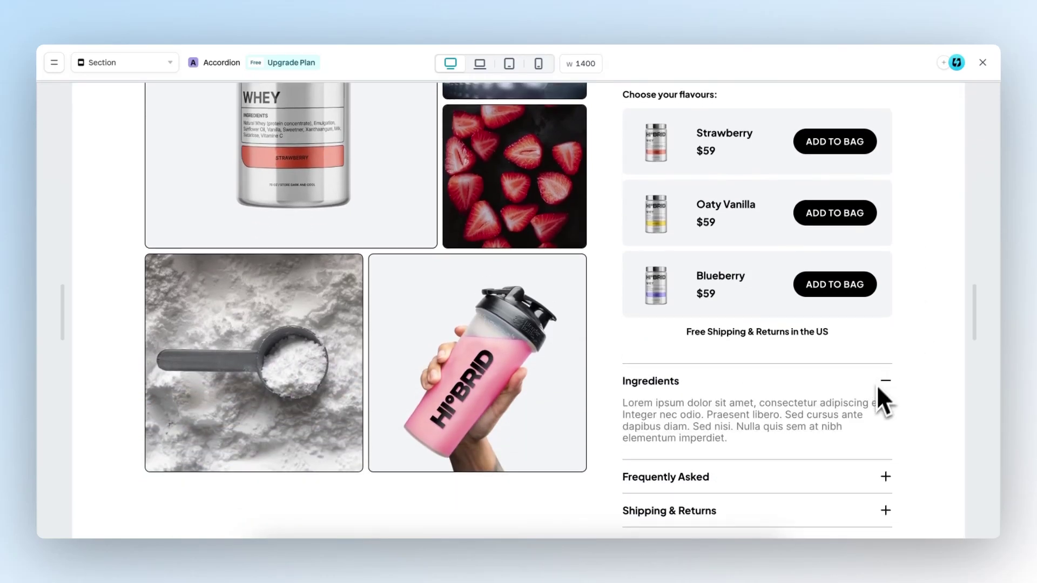
# Expand the Frequently Asked and Shipping & Returns rows in Preview, then close Preview.
pyautogui.click(870, 474)
pyautogui.click(869, 508)
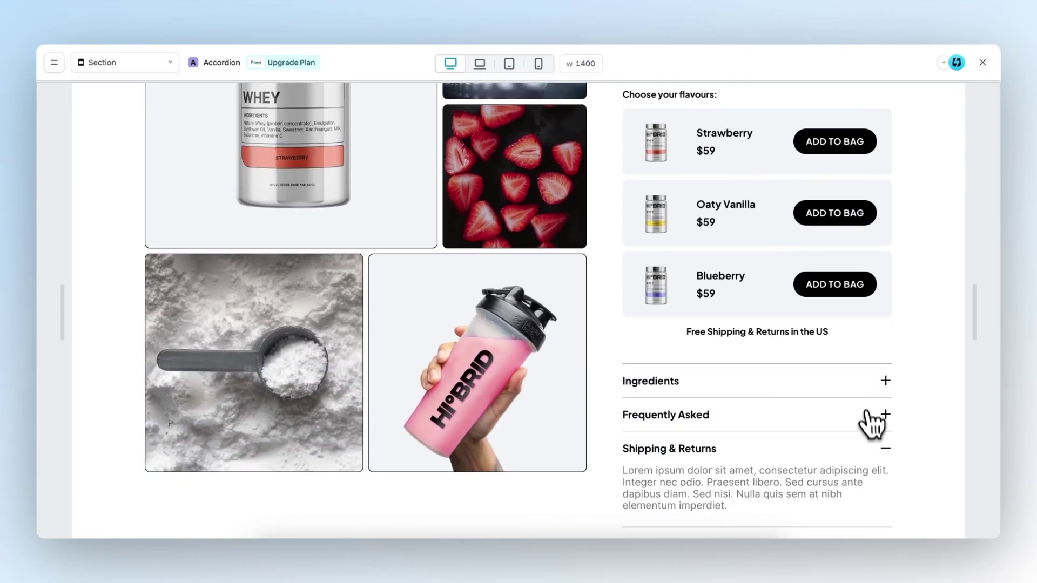
pyautogui.click(862, 384)
pyautogui.click(872, 478)
pyautogui.click(983, 63)
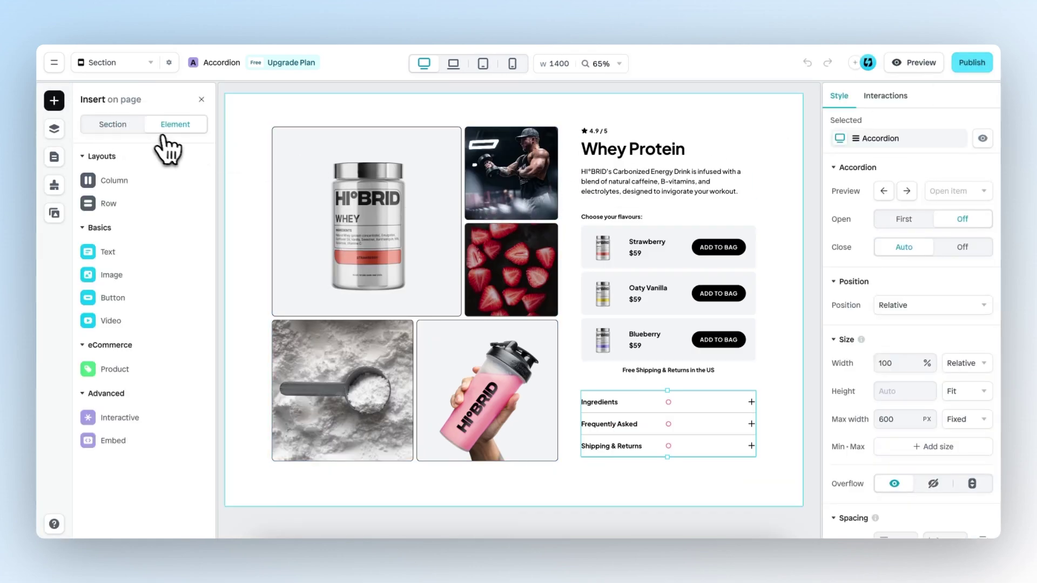
# Cancel an extra Accordion drag and show Layers with Accordion's Items 1, 2 and 3.
pyautogui.moveTo(119, 418)
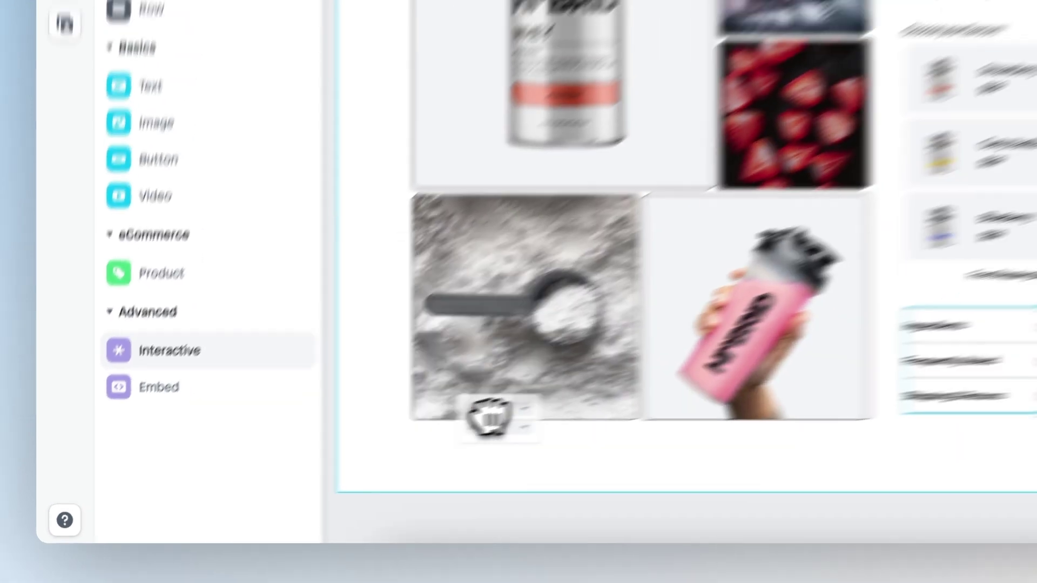
pyautogui.moveTo(605, 389); pyautogui.dragTo(849, 105)
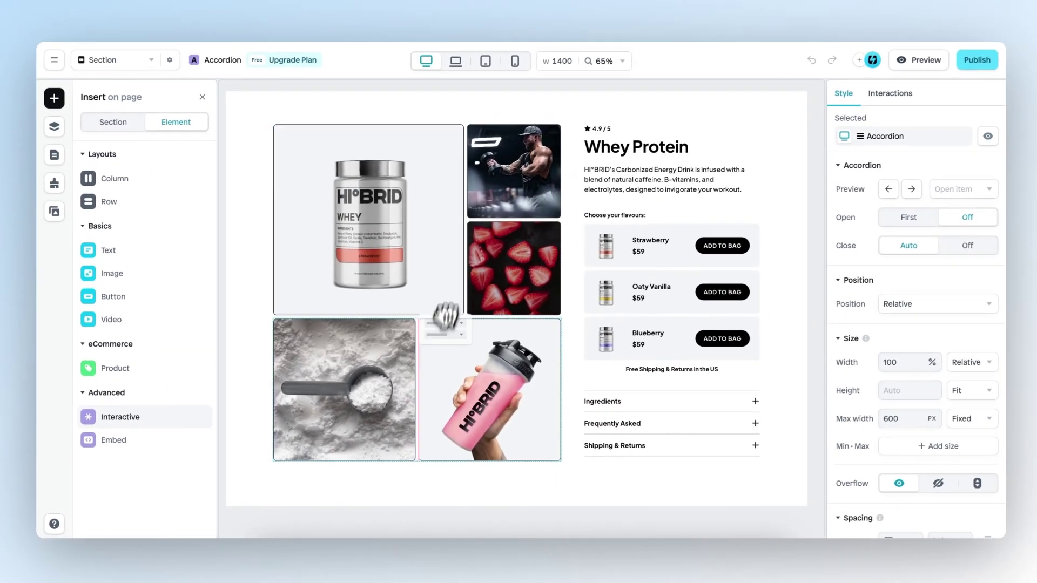
pyautogui.moveTo(445, 316); pyautogui.dragTo(162, 424)
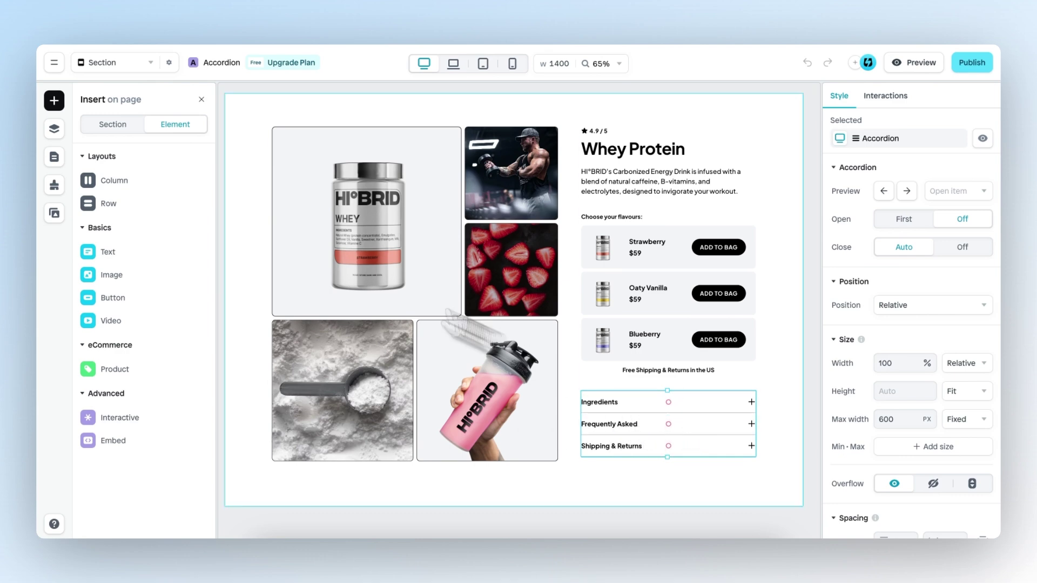
pyautogui.click(54, 129)
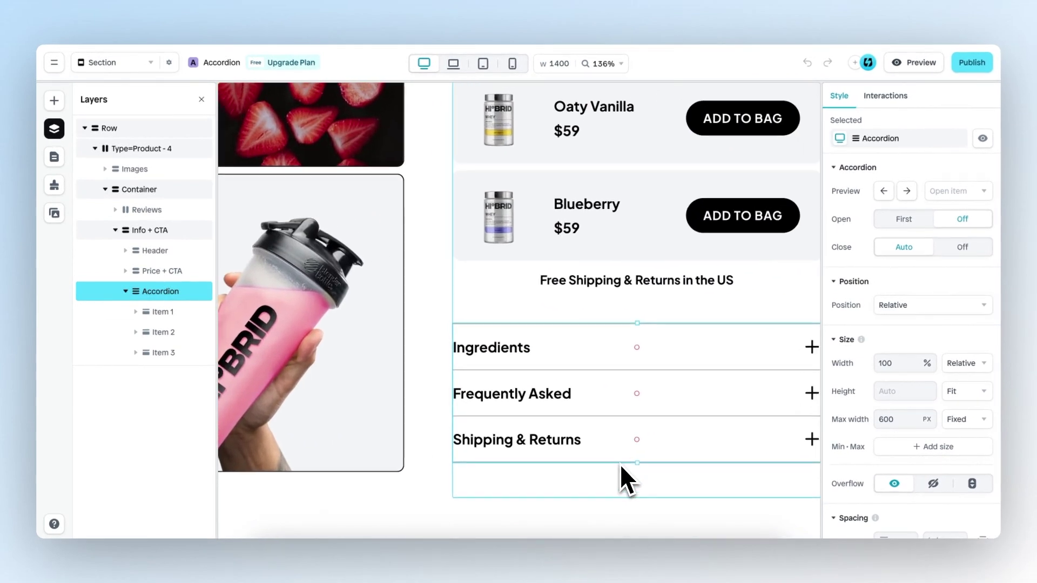
# Expand Item 1 in Layers, inspect its Header, Icon and Content, then reselect Accordion.
pyautogui.click(139, 312)
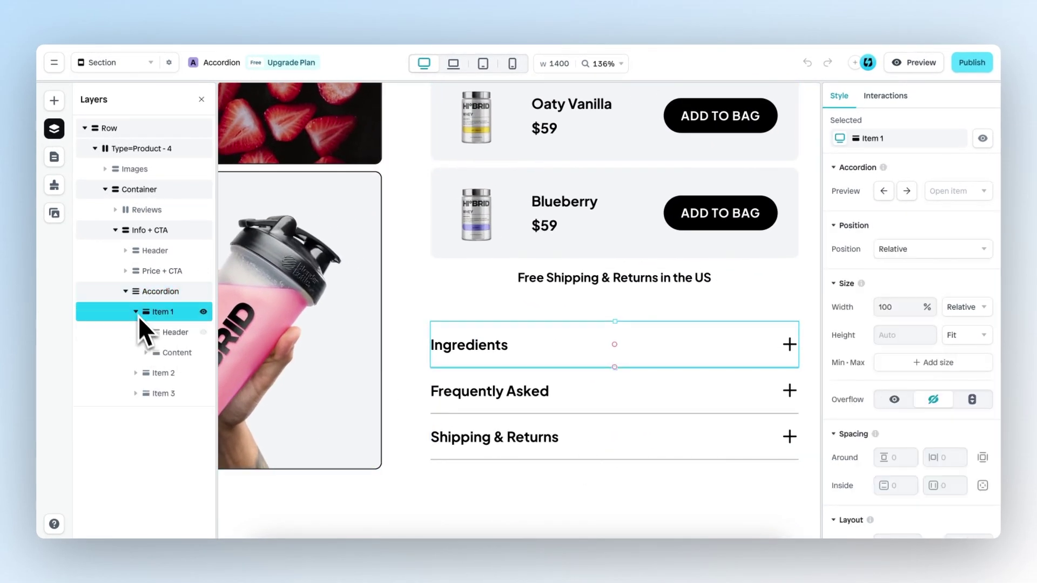
pyautogui.click(166, 334)
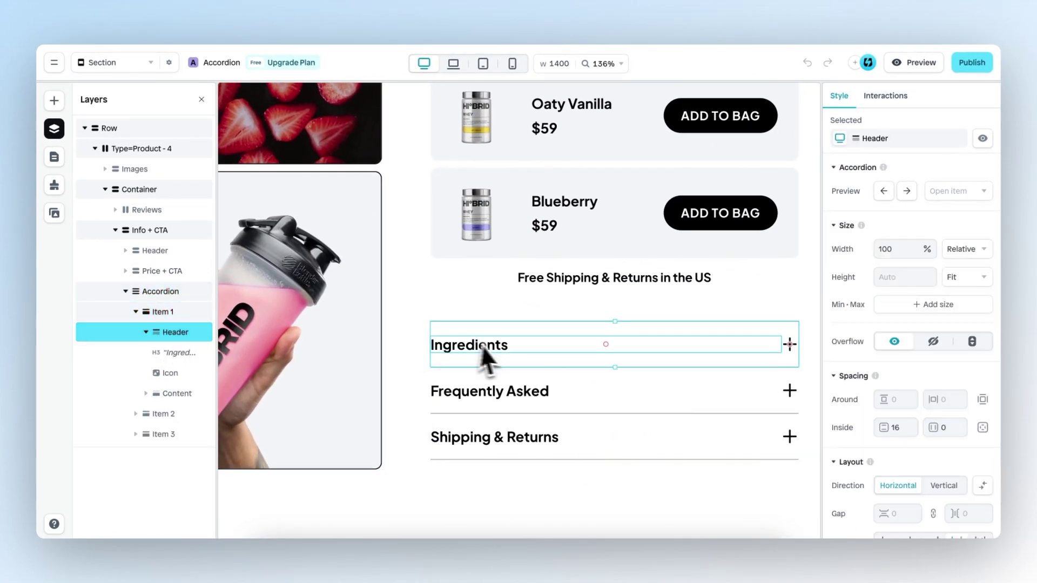
pyautogui.click(171, 373)
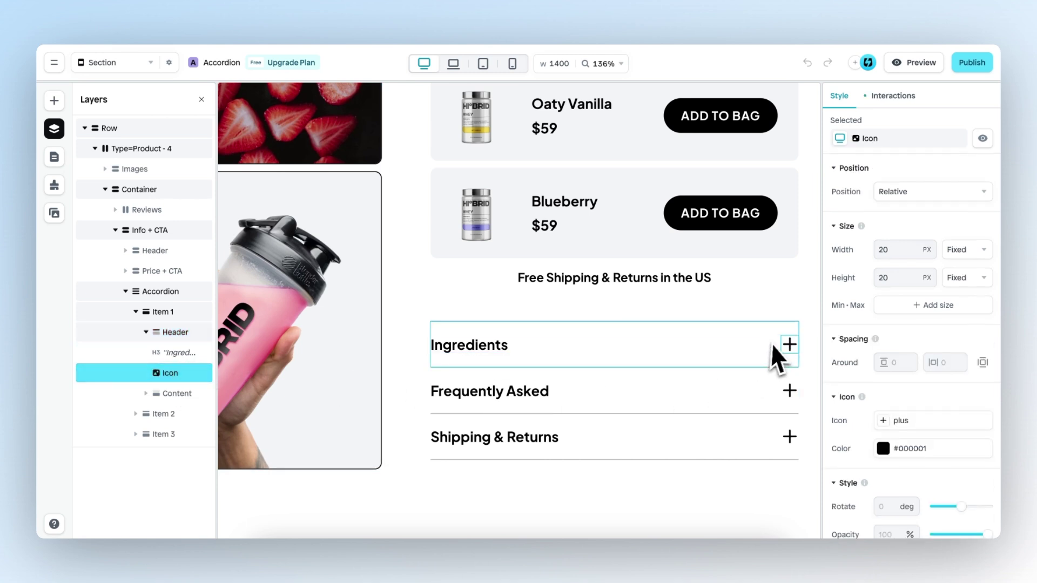
pyautogui.click(170, 398)
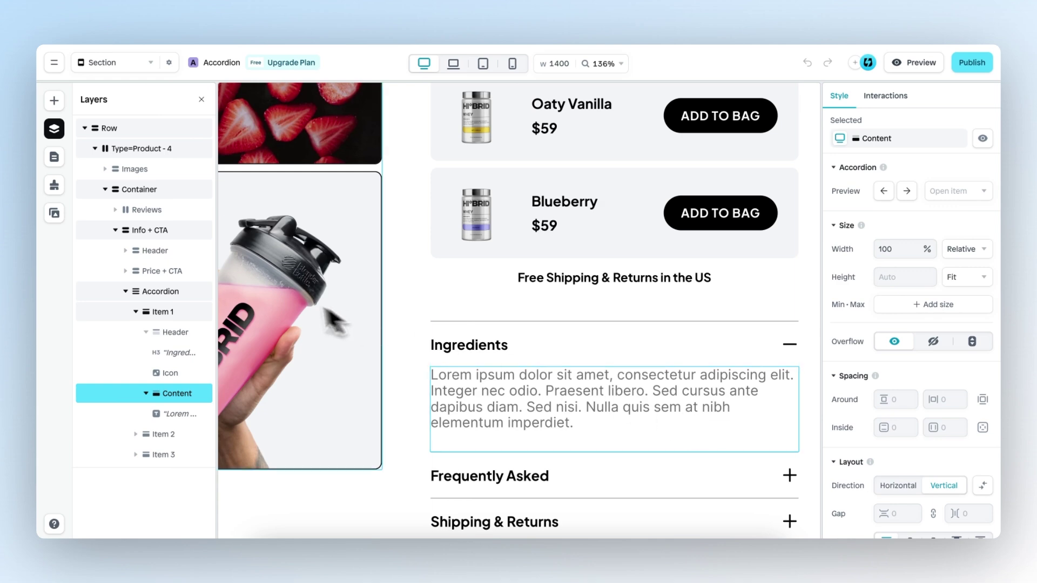
pyautogui.click(190, 294)
pyautogui.scroll(-10, 509, 262)
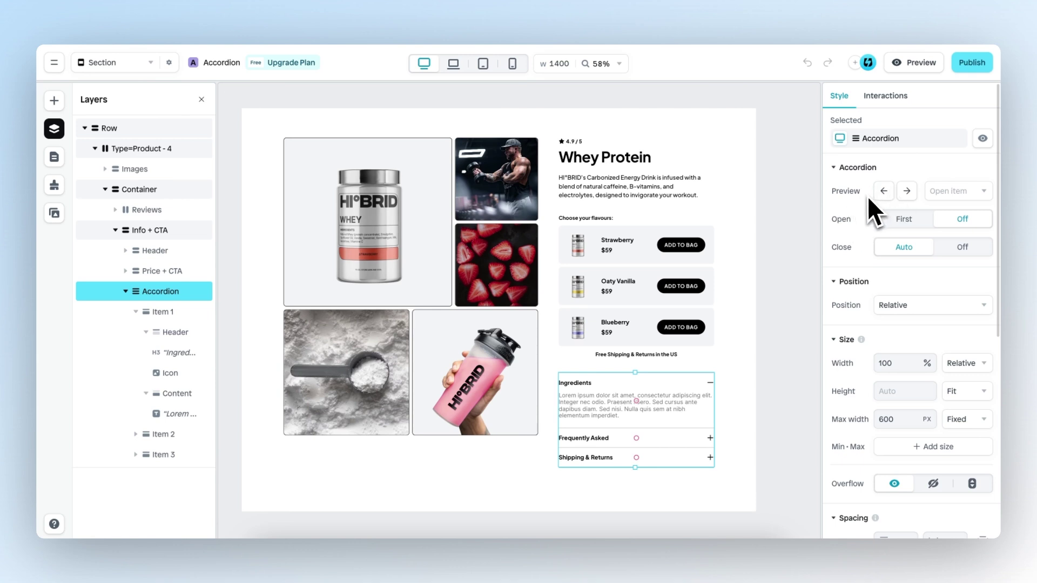
pyautogui.click(907, 192)
pyautogui.click(907, 194)
pyautogui.click(960, 191)
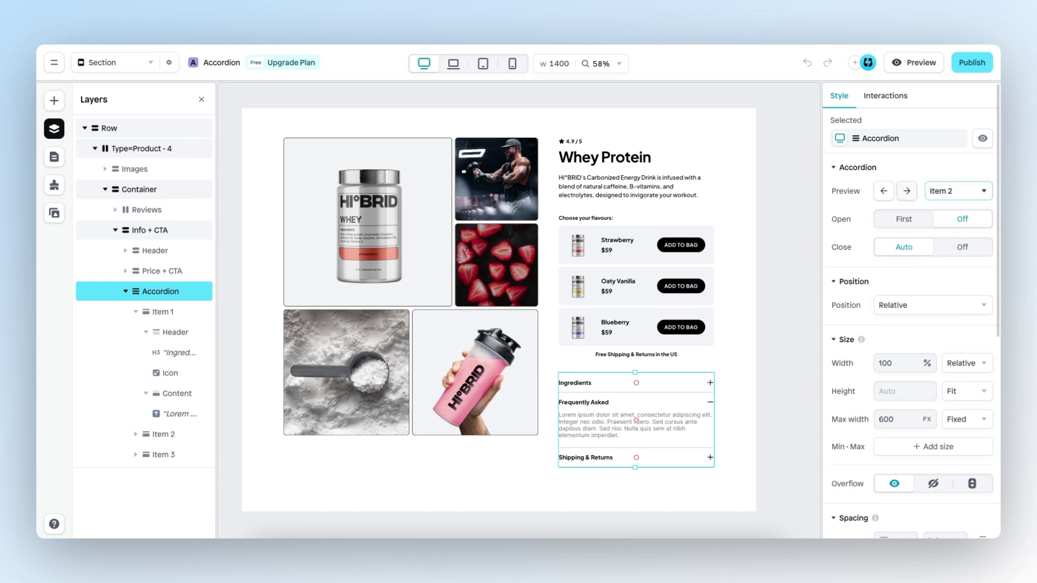
pyautogui.click(884, 192)
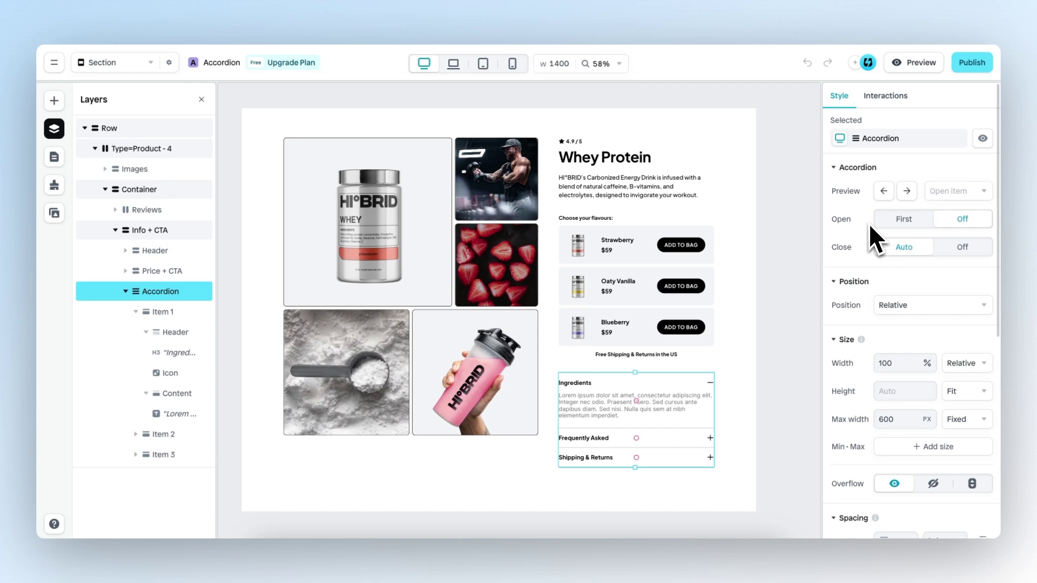
# Set the Accordion's Open option to First and check it in Preview.
pyautogui.click(904, 219)
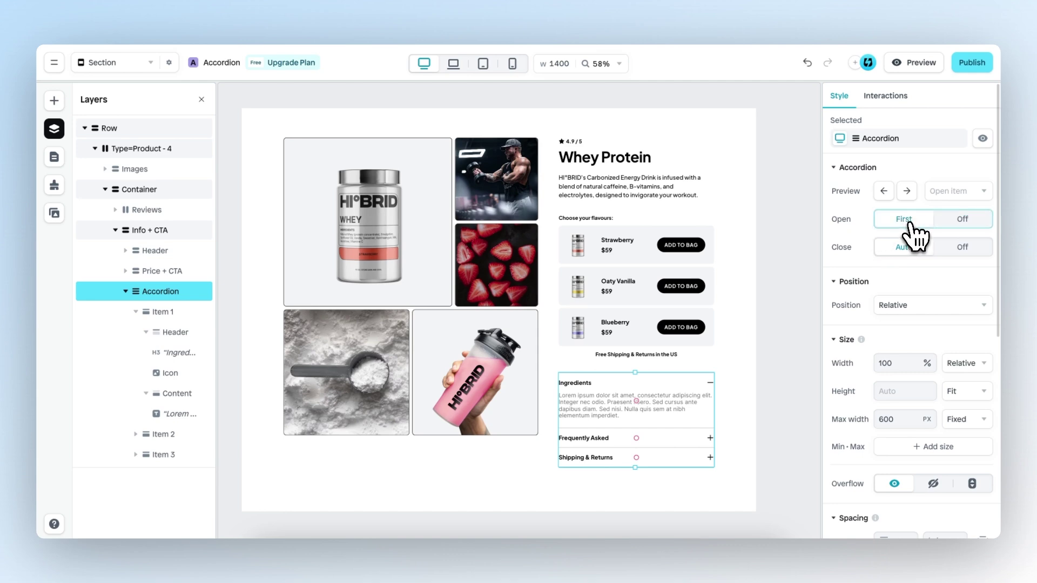
pyautogui.click(914, 62)
pyautogui.scroll(-5, 902, 293)
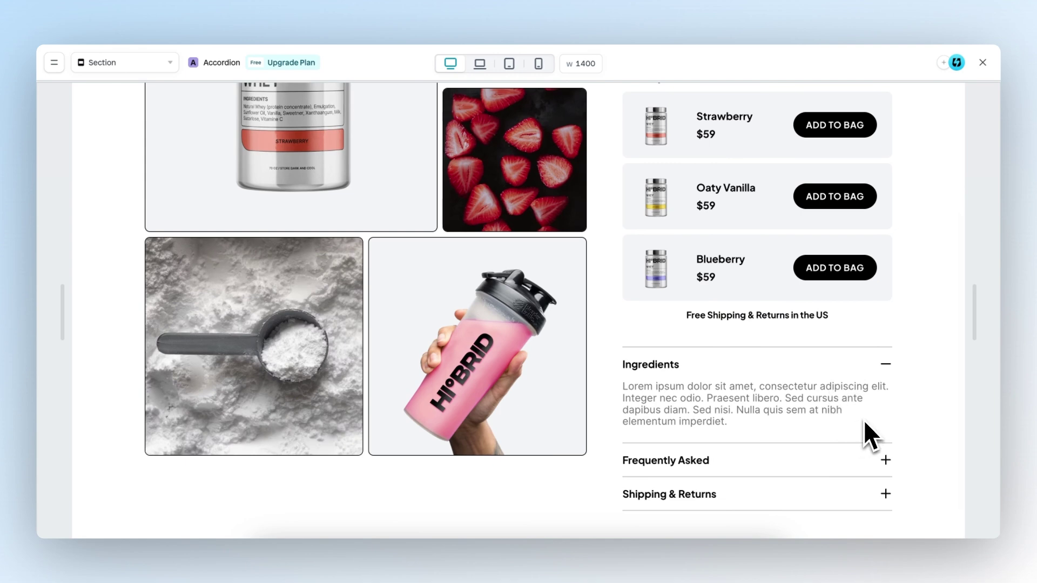
pyautogui.click(982, 62)
# Set Open back to Off and confirm in Preview that all items start collapsed.
pyautogui.click(962, 219)
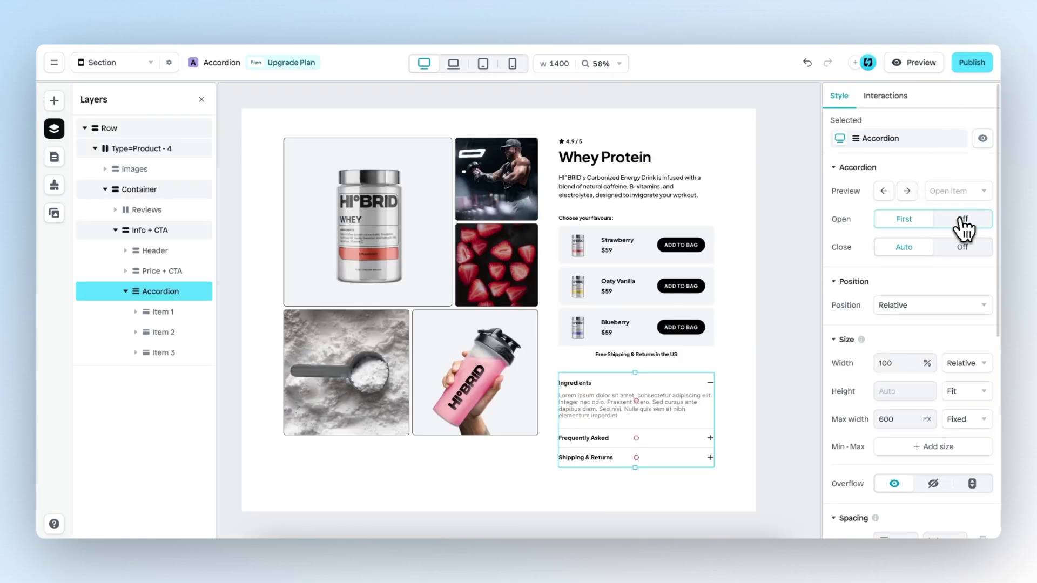
pyautogui.click(918, 62)
pyautogui.scroll(-5, 871, 334)
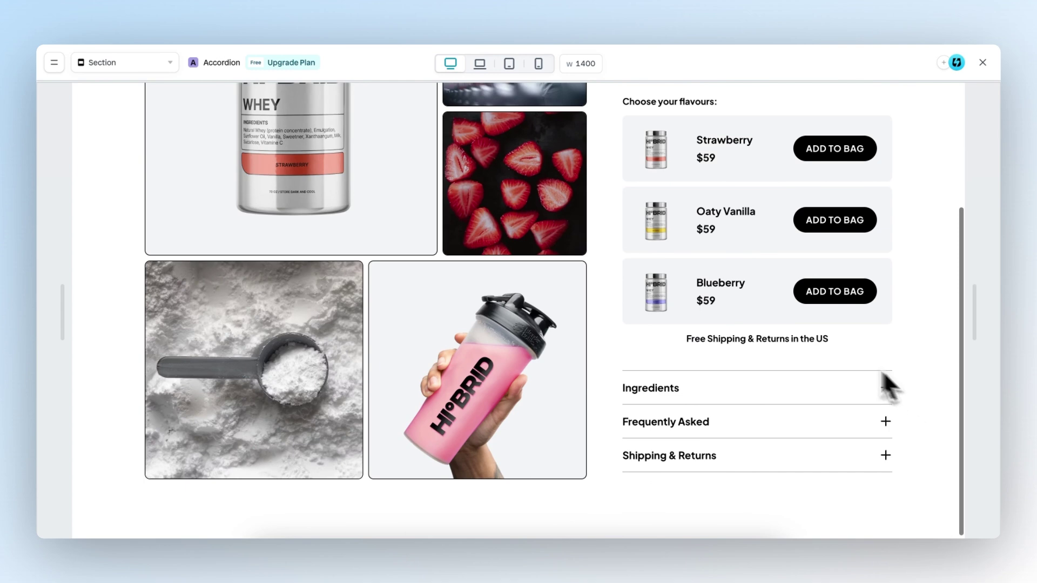
pyautogui.click(982, 62)
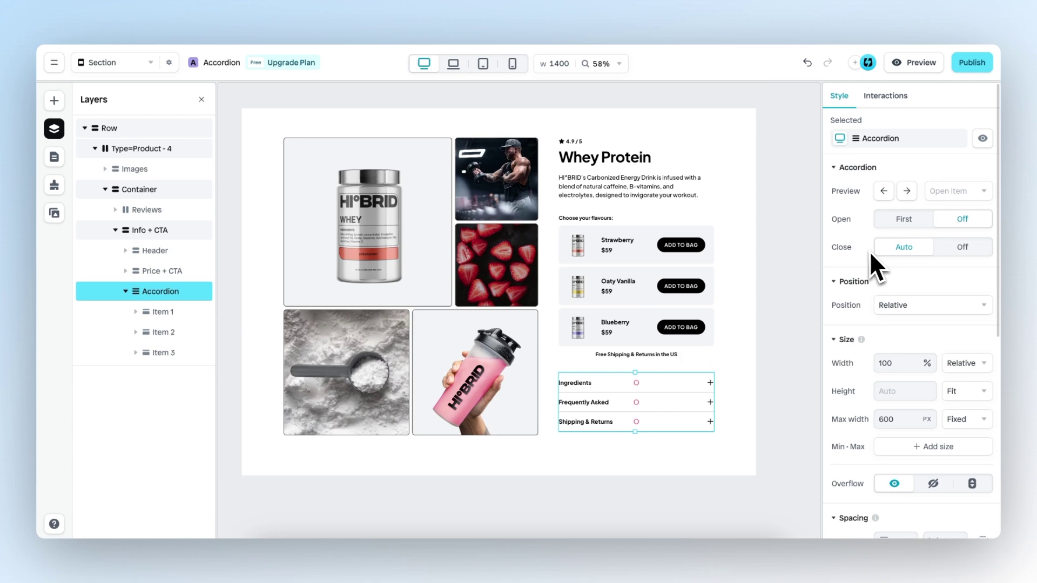
pyautogui.click(913, 62)
pyautogui.scroll(-4, 922, 319)
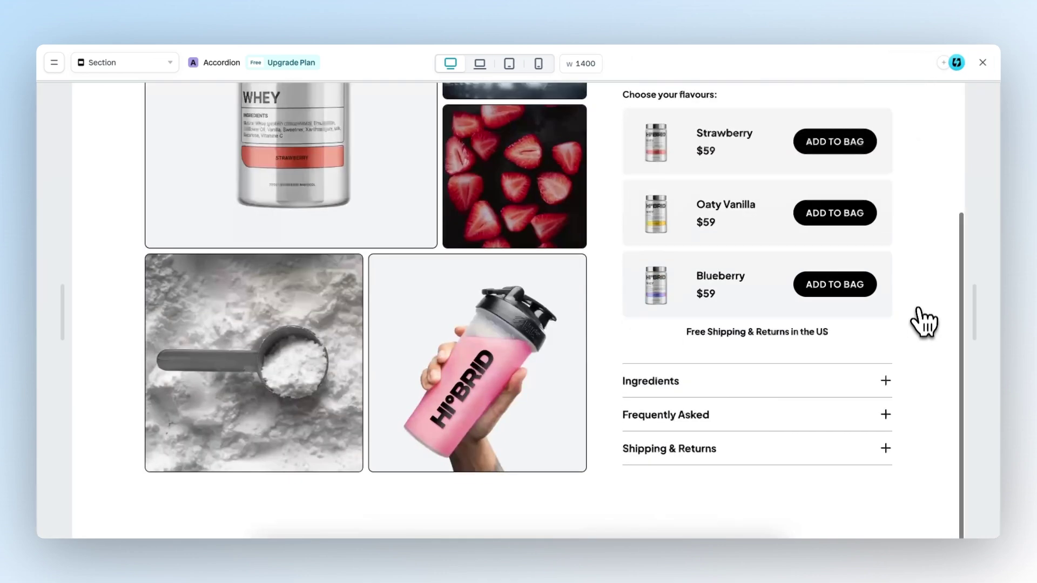
pyautogui.click(853, 396)
pyautogui.scroll(-1, 852, 400)
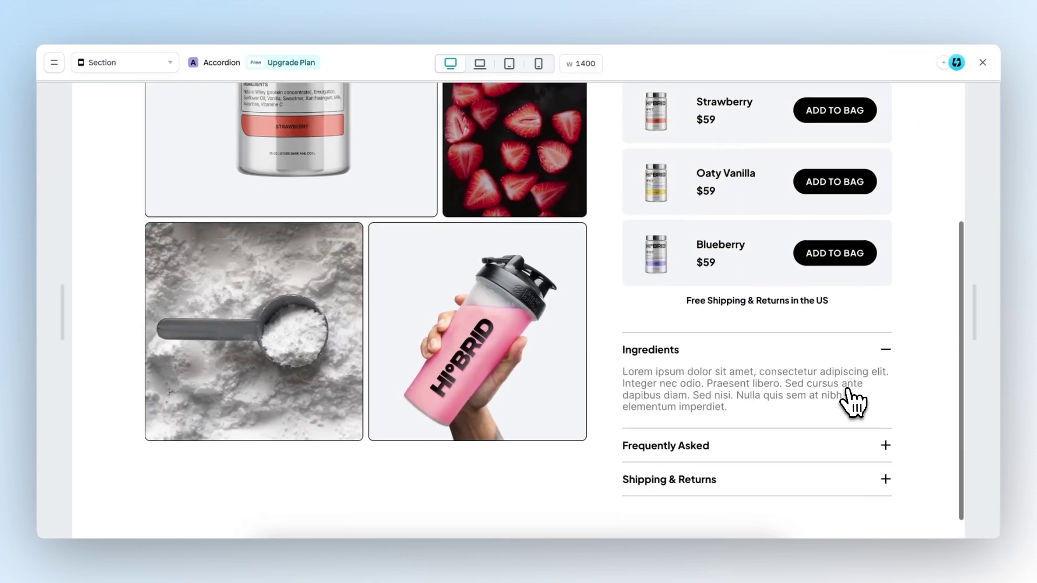
pyautogui.click(861, 452)
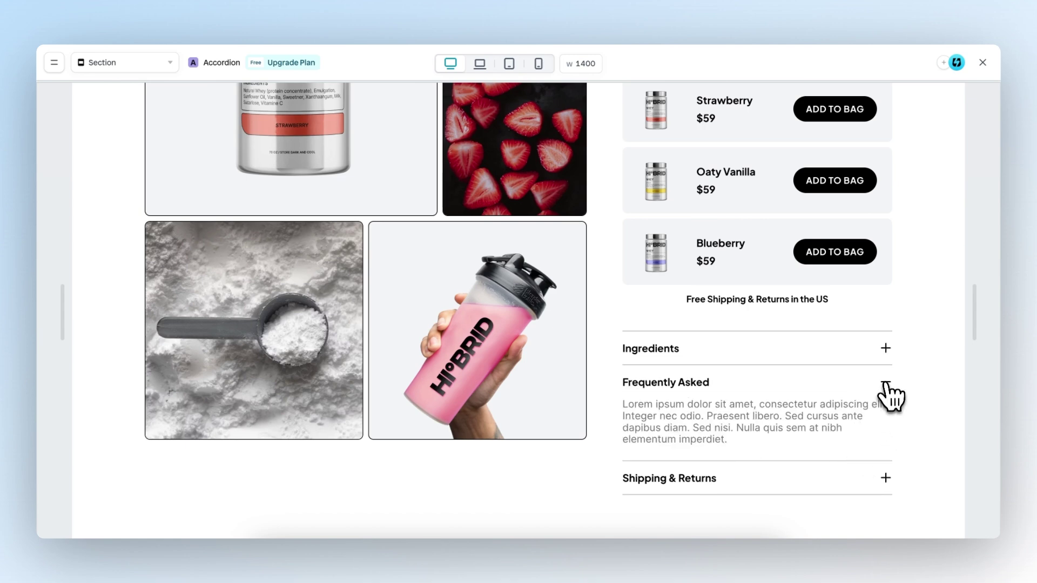
pyautogui.click(982, 62)
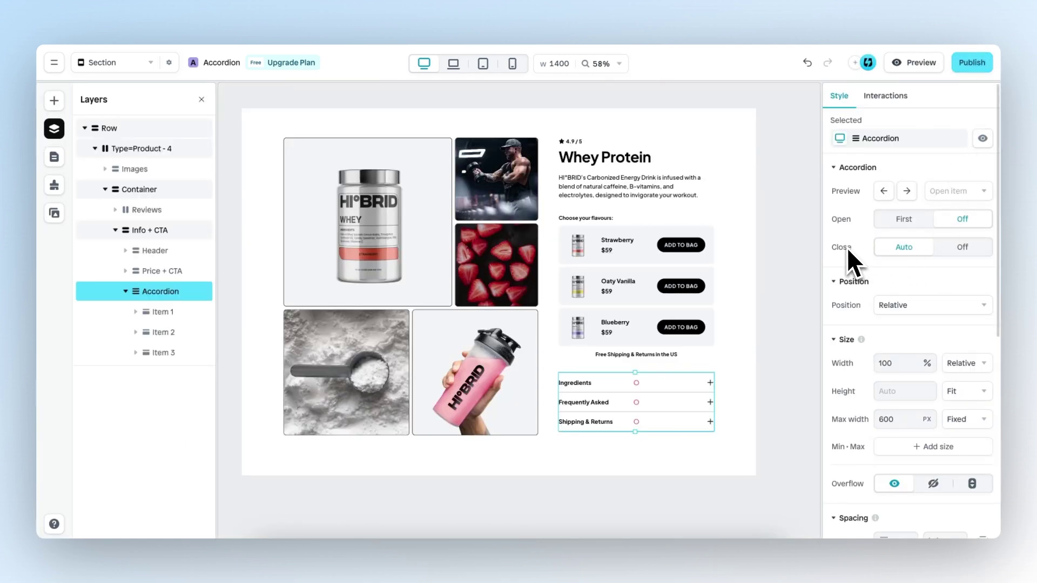
pyautogui.click(962, 248)
pyautogui.click(918, 62)
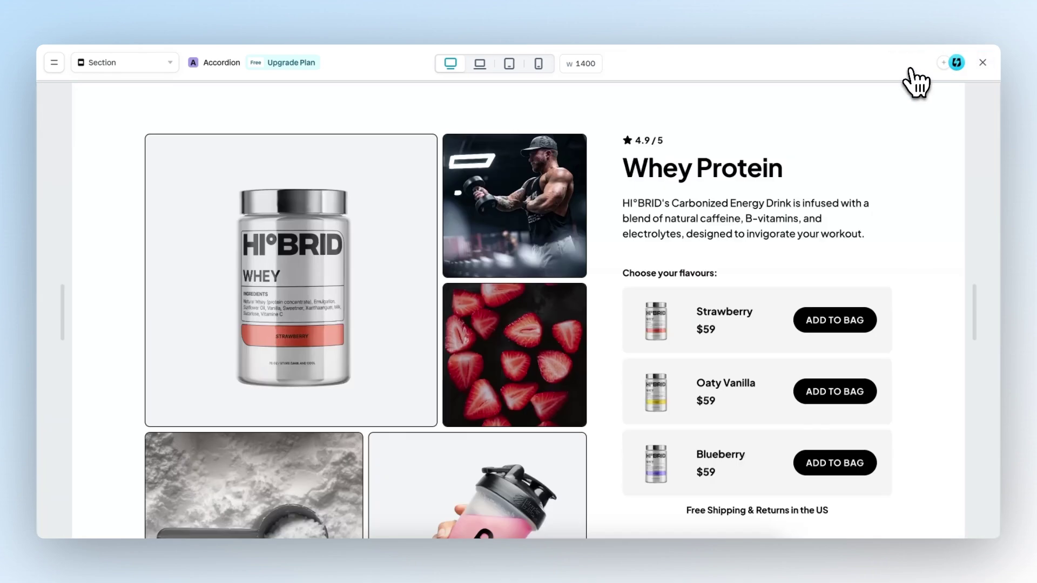
pyautogui.scroll(-5, 827, 310)
pyautogui.click(859, 384)
pyautogui.scroll(-1, 855, 399)
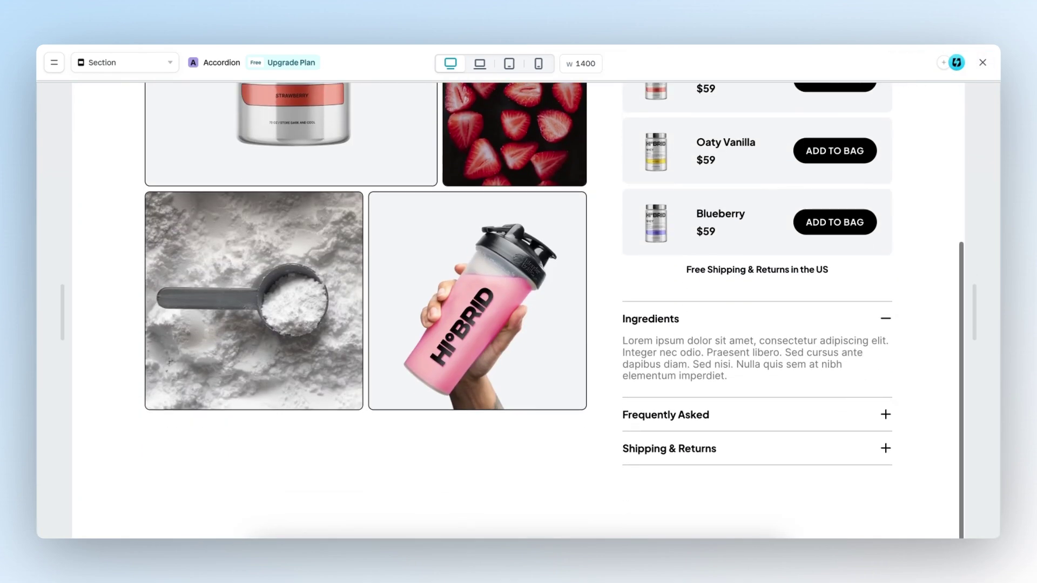
pyautogui.click(845, 420)
pyautogui.scroll(-1, 846, 426)
pyautogui.click(847, 456)
pyautogui.scroll(5, 845, 307)
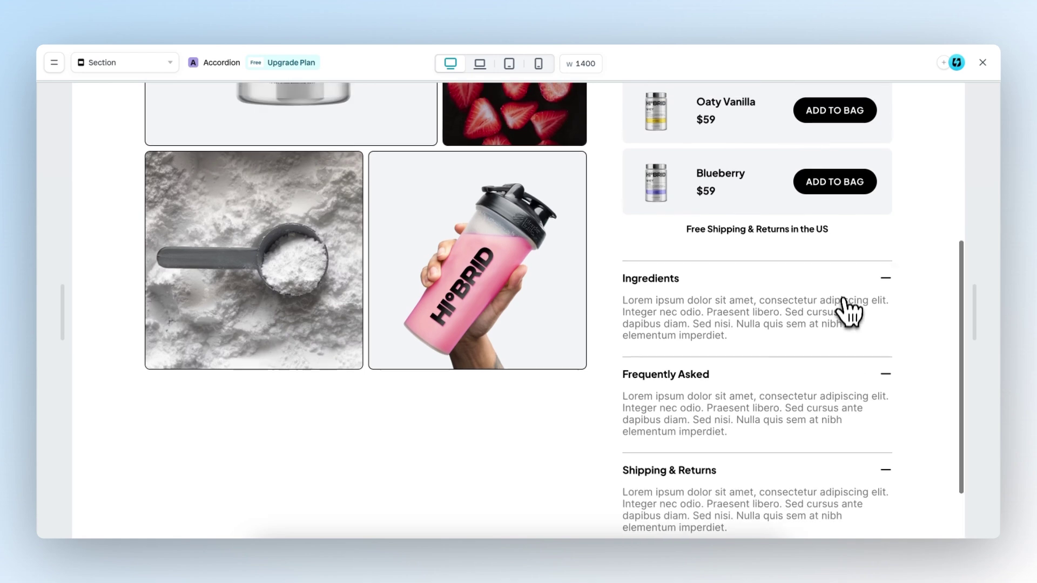
# Duplicate the Item 3 (Shipping & Returns) layer and collapse the new copy.
pyautogui.click(982, 63)
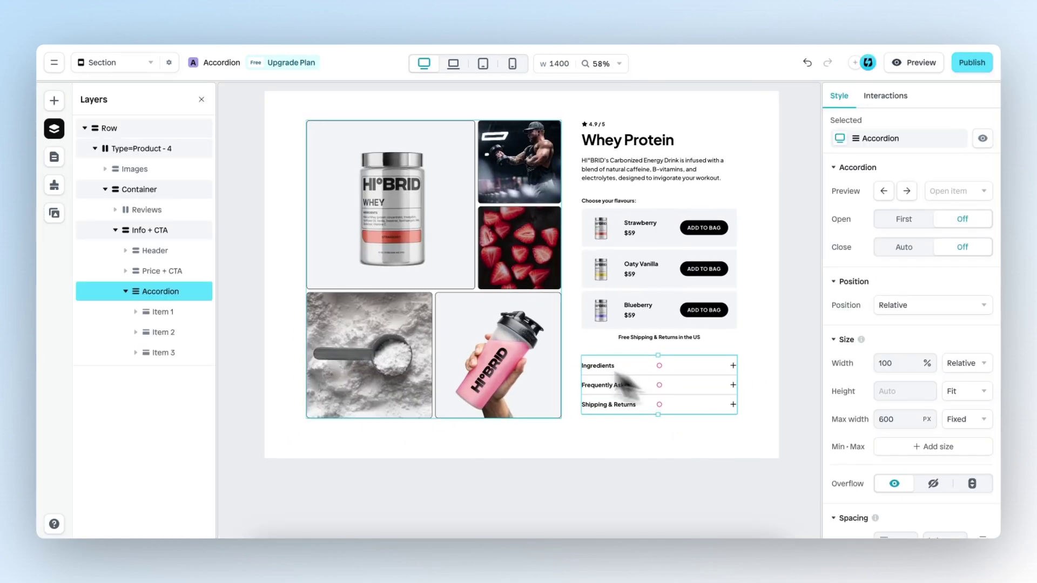
pyautogui.rightClick(164, 354)
pyautogui.click(204, 407)
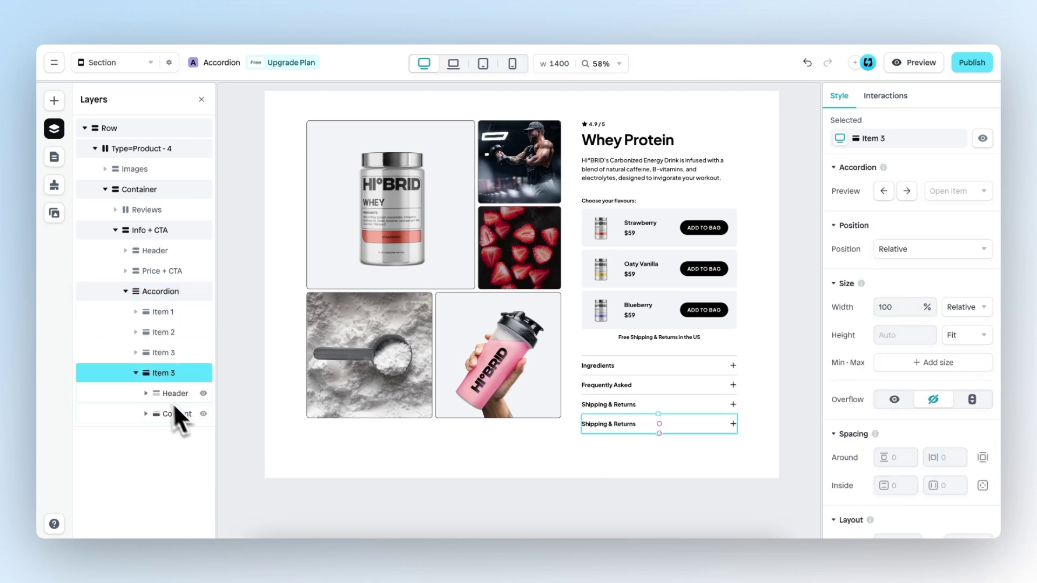
pyautogui.click(136, 374)
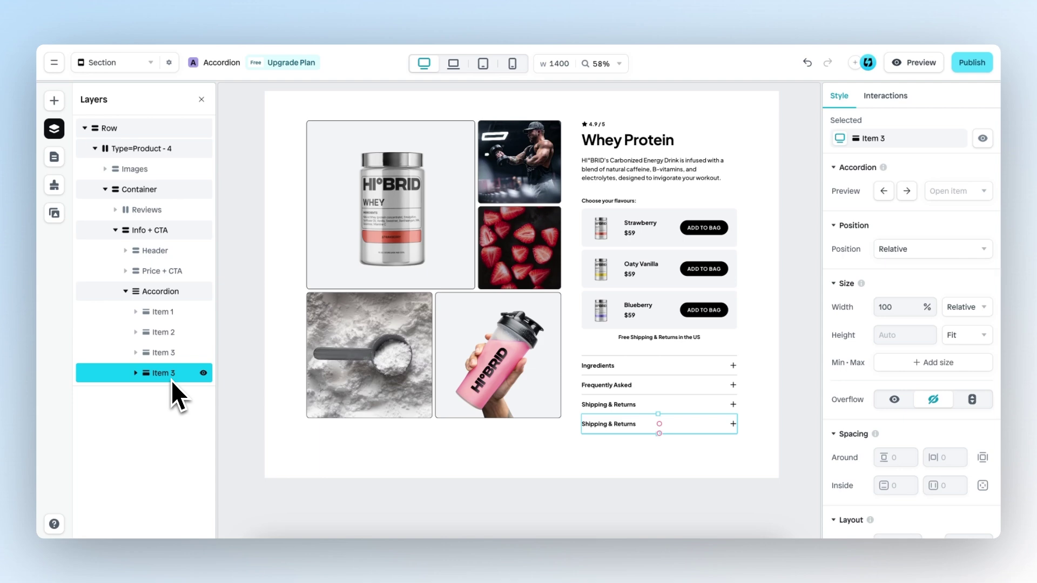
# Zoom in and select the Ingredients plus icon, reviewing its Active minus interaction and style.
pyautogui.scroll(5, 673, 368)
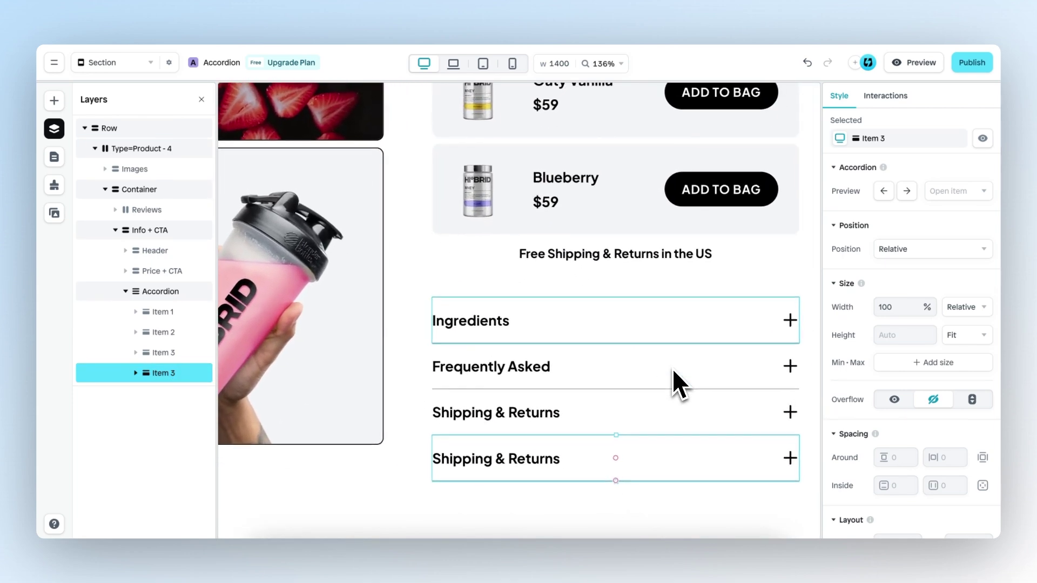
pyautogui.click(763, 295)
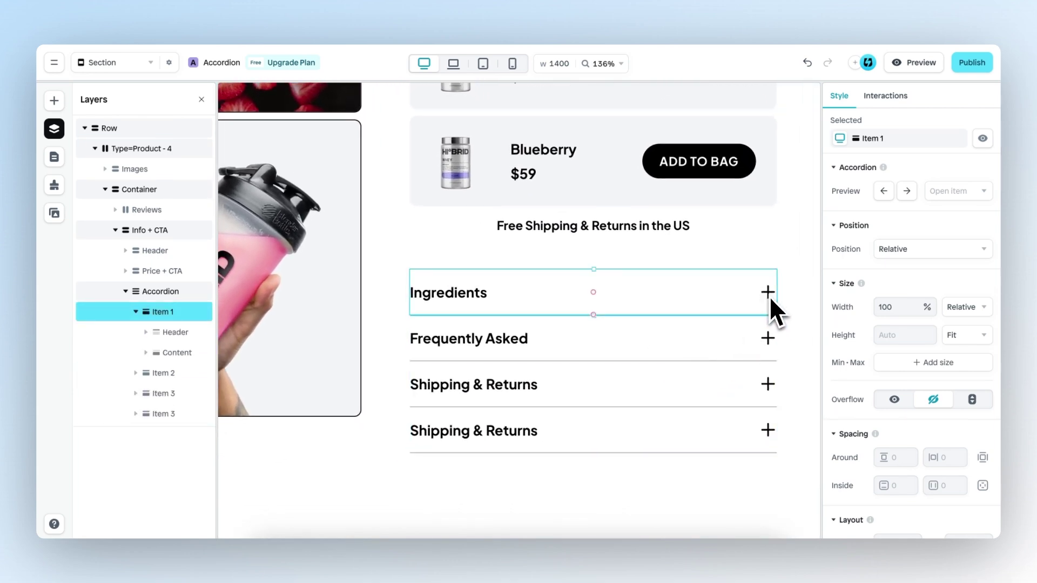
pyautogui.click(769, 296)
pyautogui.click(770, 297)
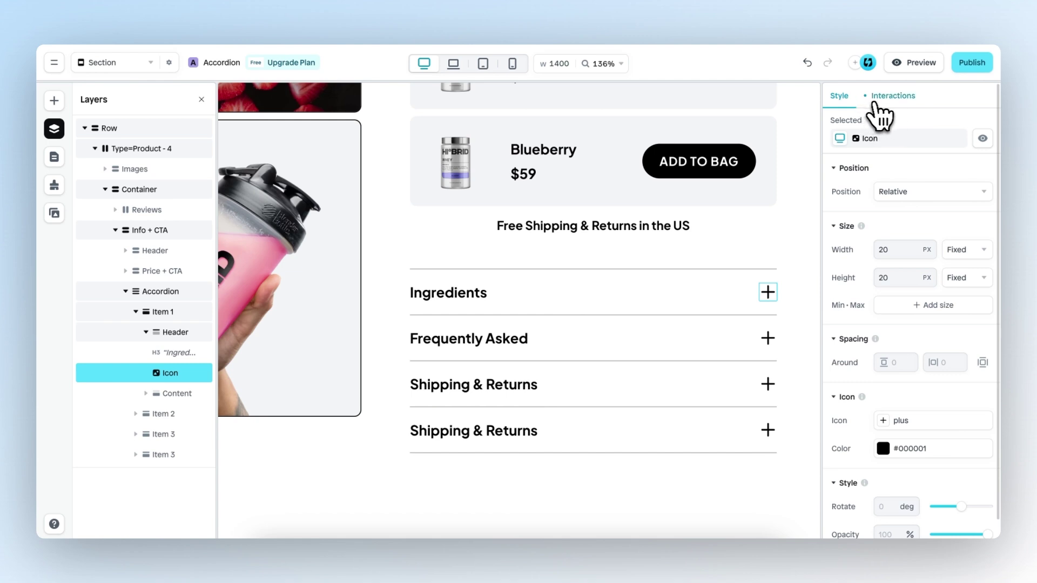
pyautogui.click(896, 99)
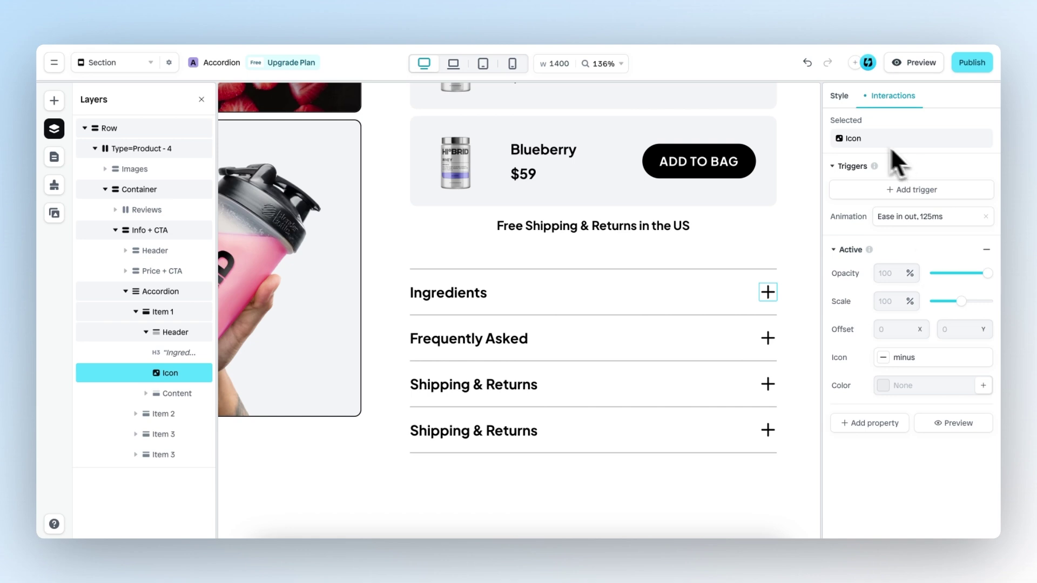
pyautogui.click(840, 97)
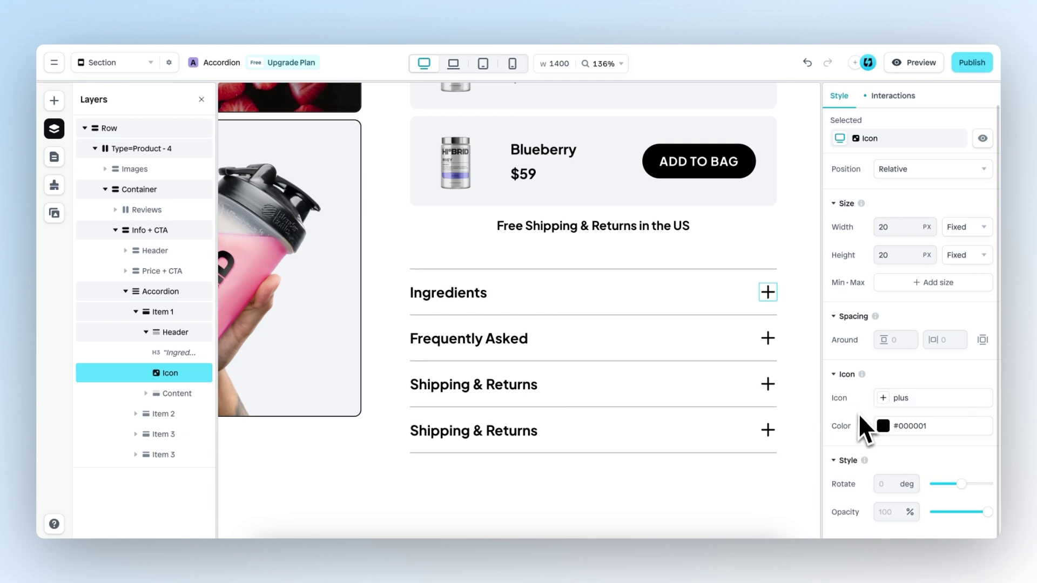
# Replace the icon's Active trigger with a new Active trigger using the 'arrow down' icon.
pyautogui.click(892, 98)
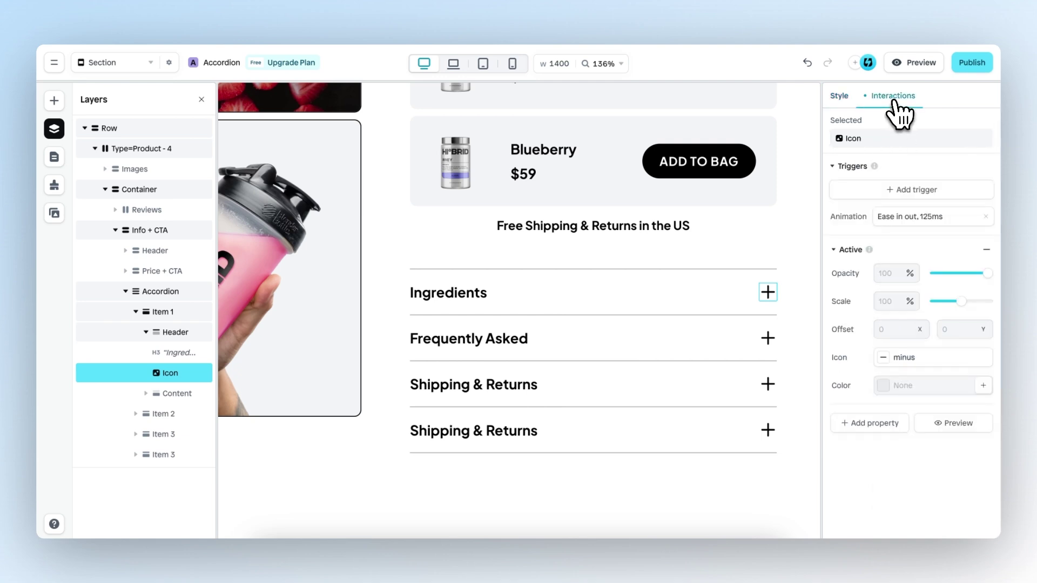
pyautogui.click(987, 250)
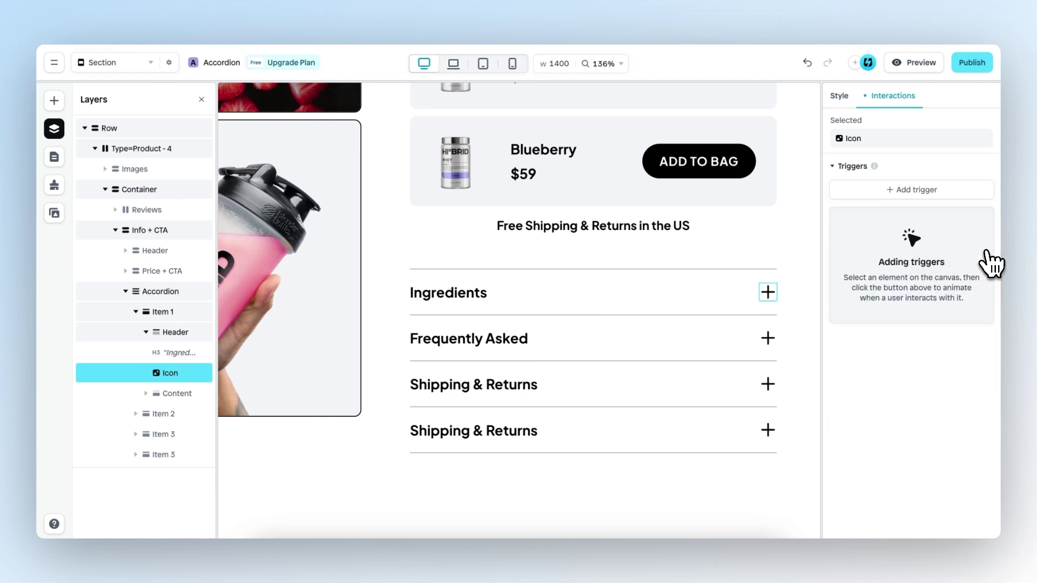
pyautogui.click(950, 190)
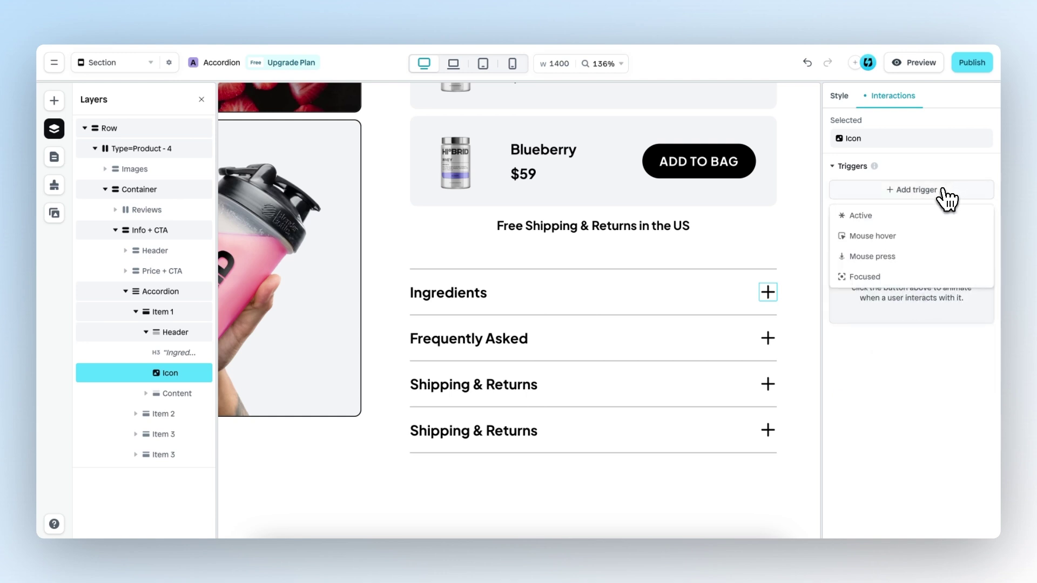
pyautogui.click(911, 222)
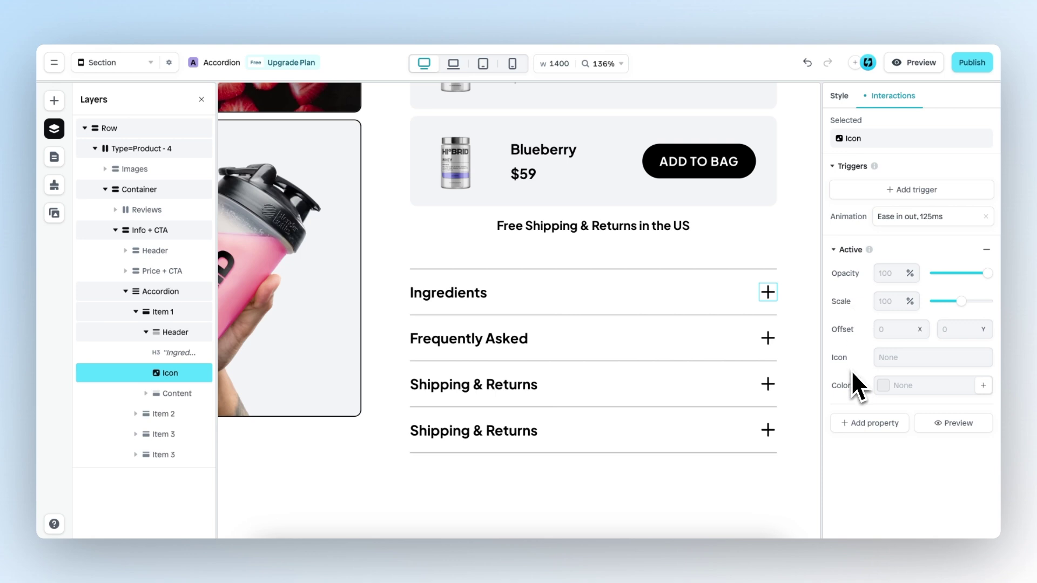
pyautogui.click(899, 360)
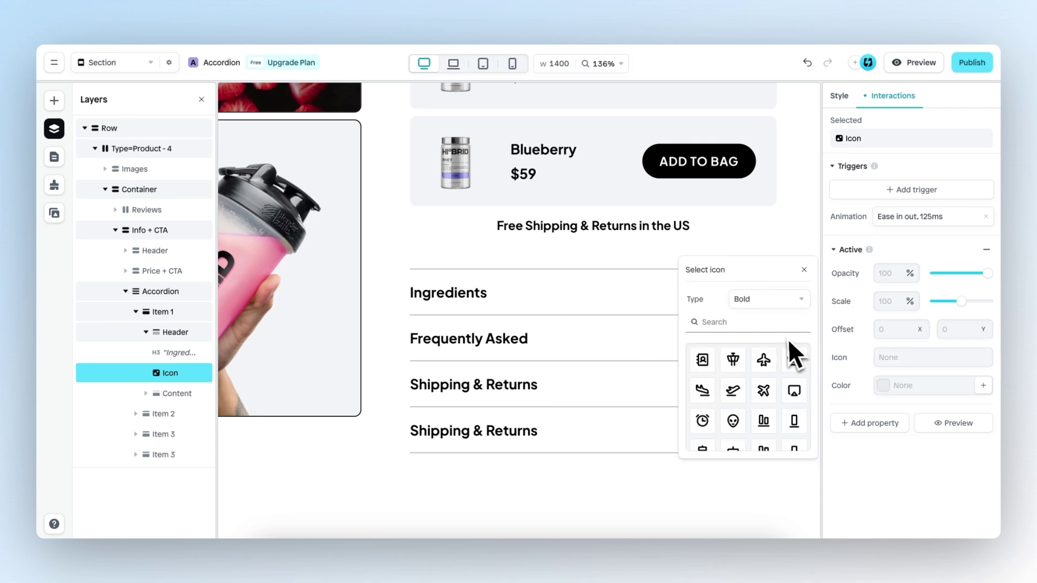
pyautogui.write('arrow down')
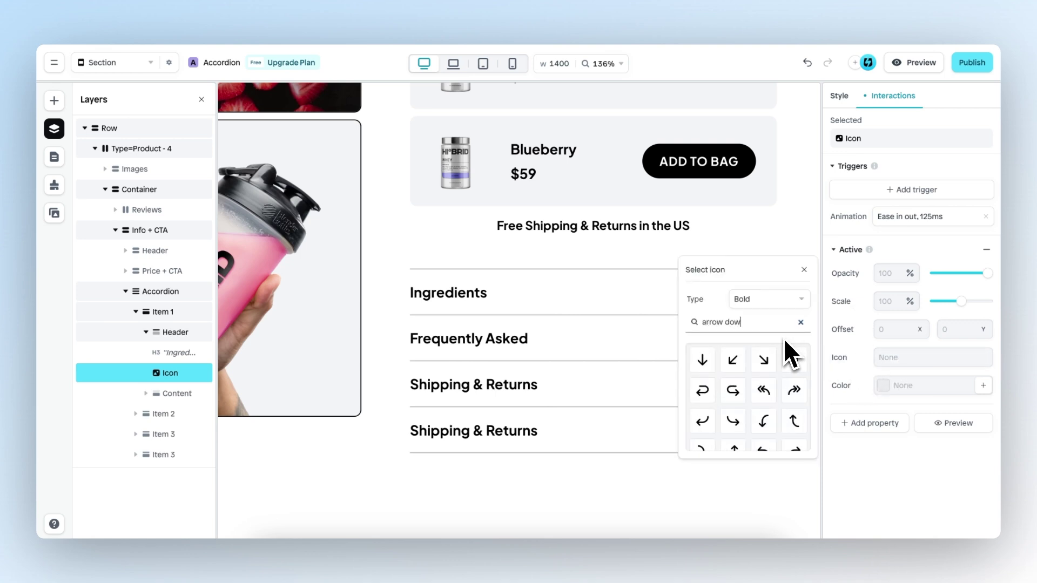
pyautogui.click(704, 360)
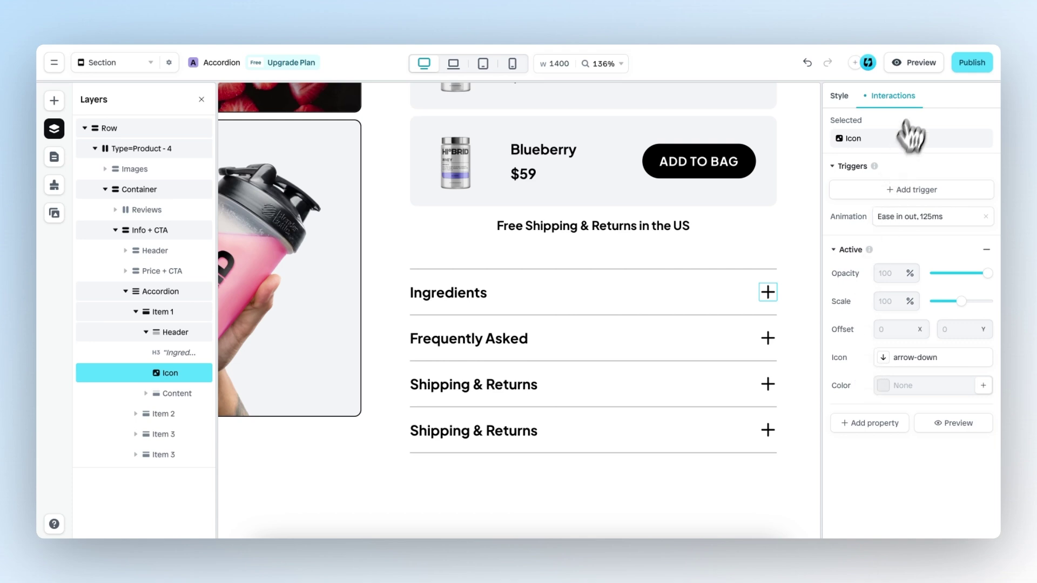
pyautogui.click(919, 64)
pyautogui.scroll(-5, 919, 329)
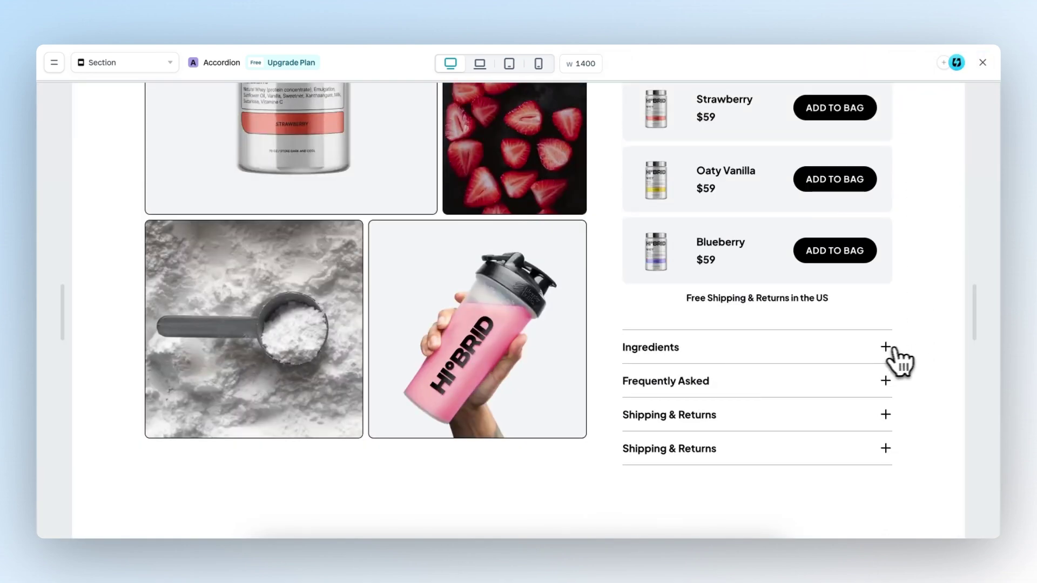
pyautogui.click(844, 347)
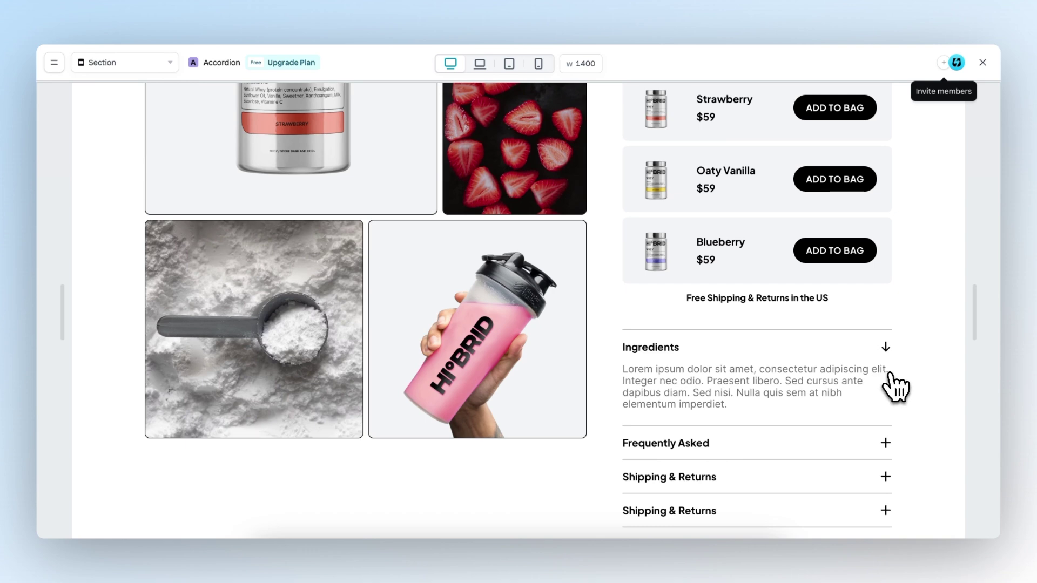
pyautogui.click(982, 62)
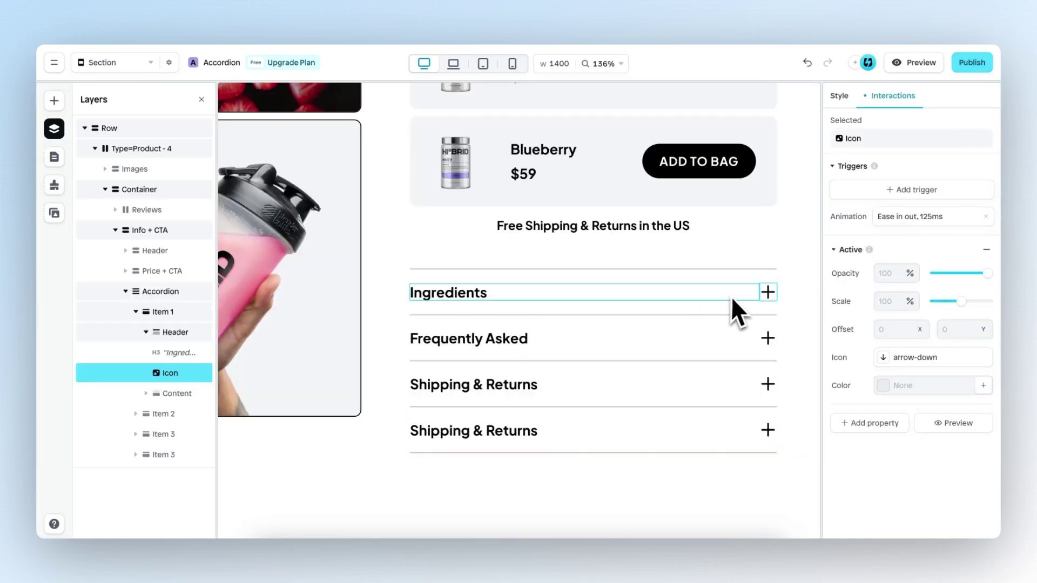
# Select the Ingredients heading, header and plus icon, then zoom to fit the whole section.
pyautogui.click(502, 298)
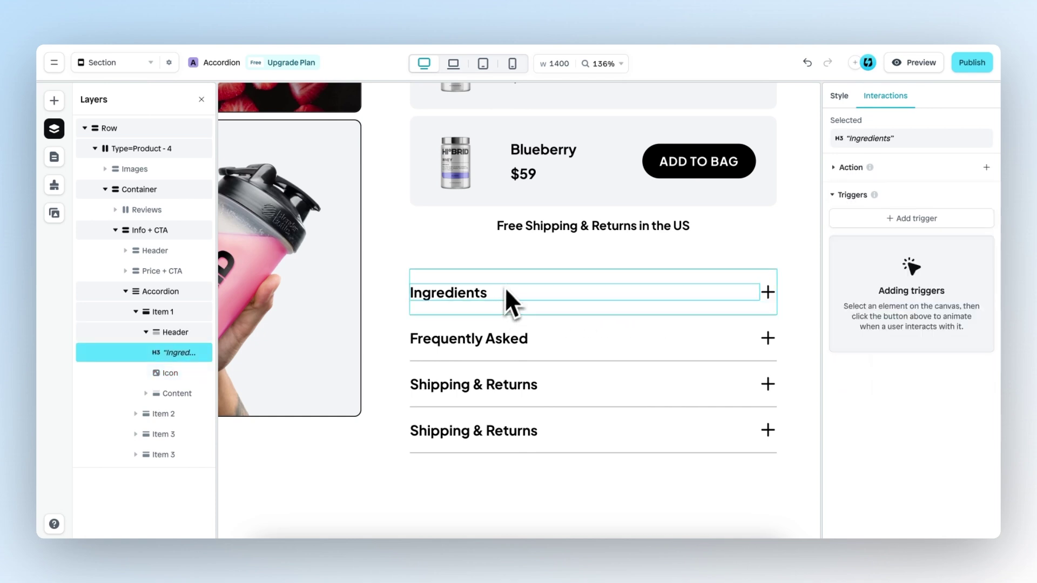
pyautogui.click(507, 278)
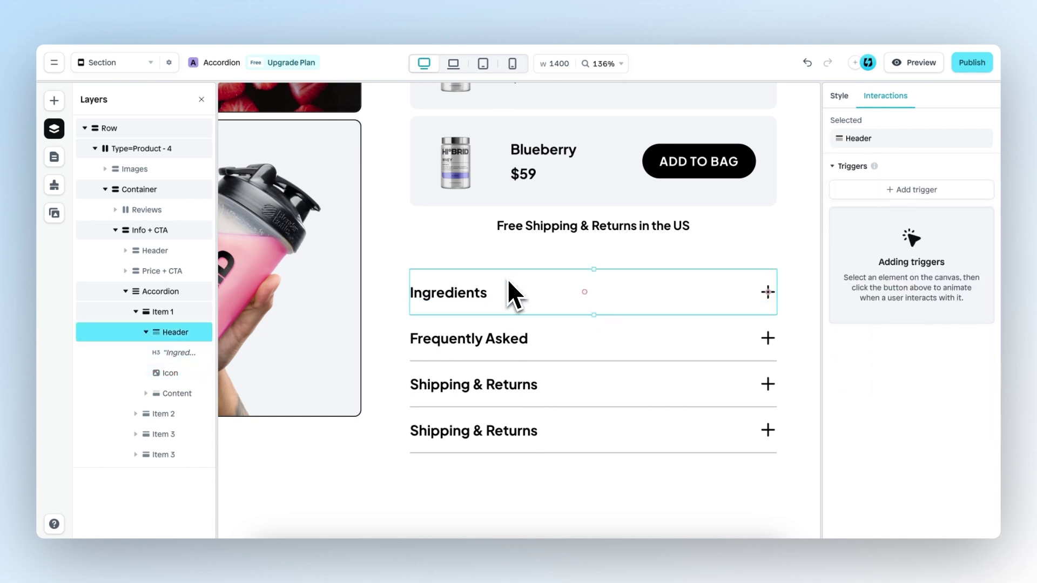
pyautogui.click(770, 301)
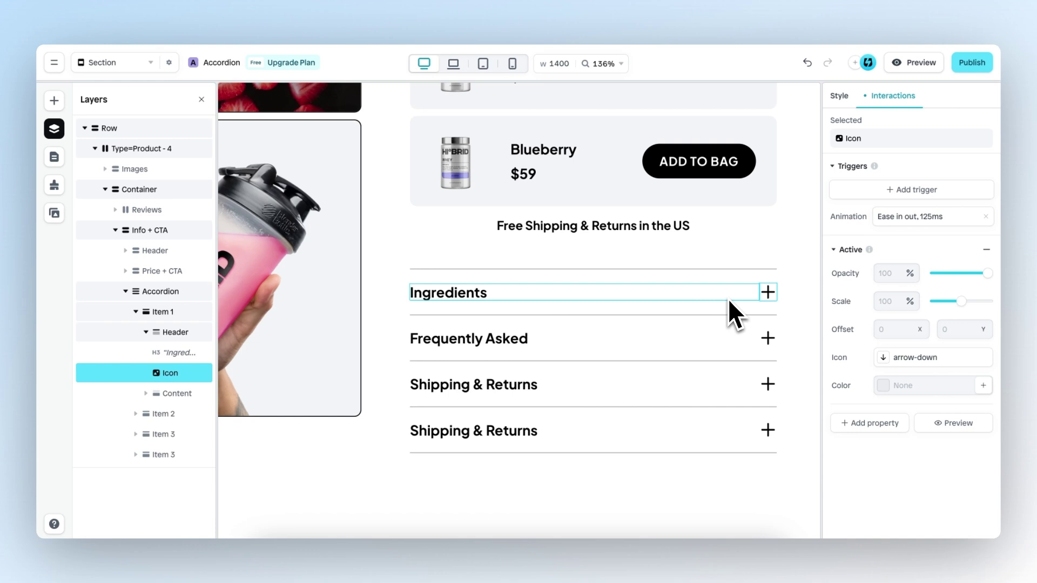
pyautogui.hotkey('shift', '1')
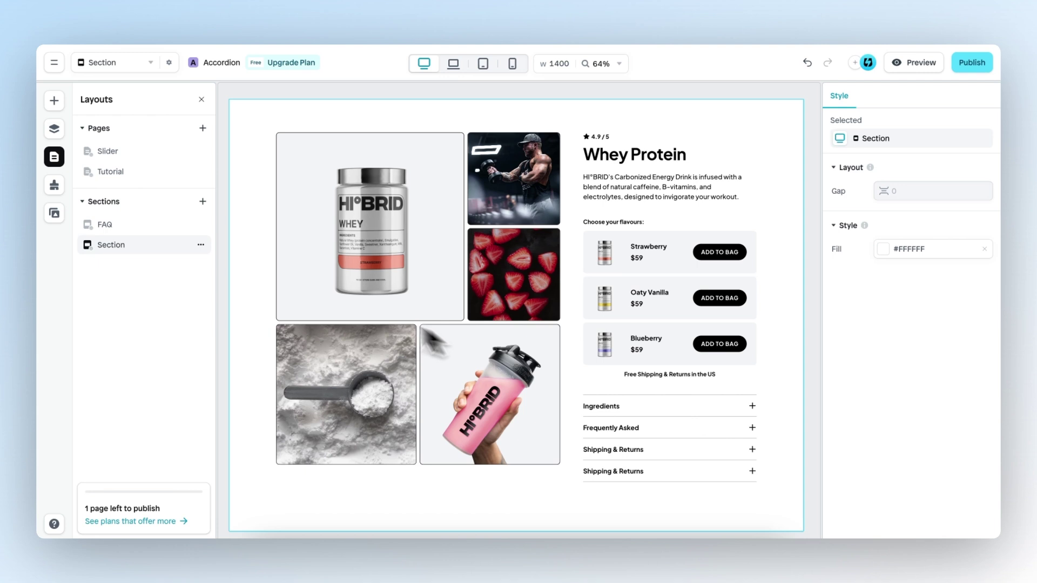
pyautogui.click(131, 226)
pyautogui.scroll(-2, 456, 279)
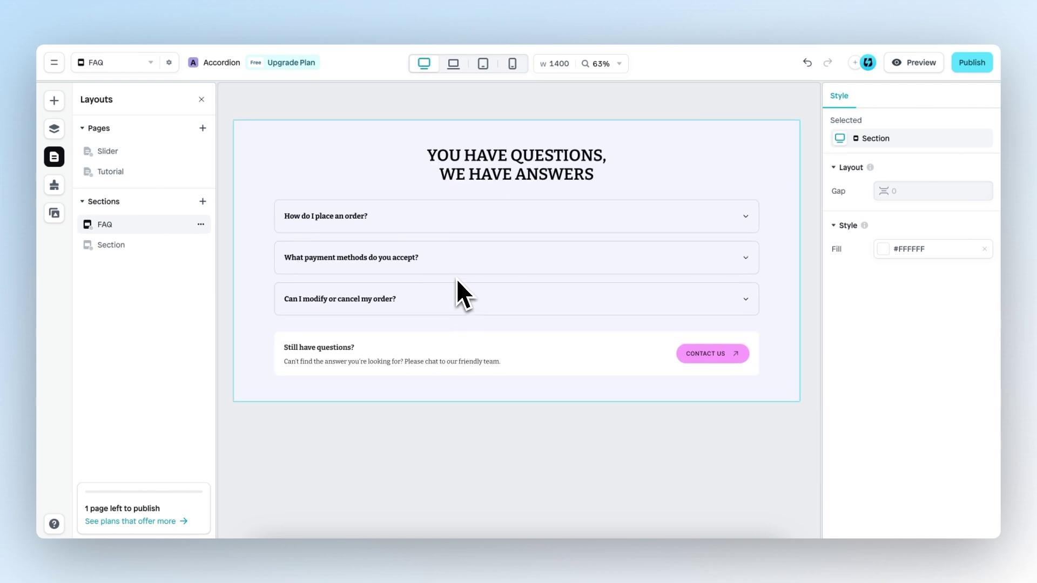
pyautogui.click(132, 245)
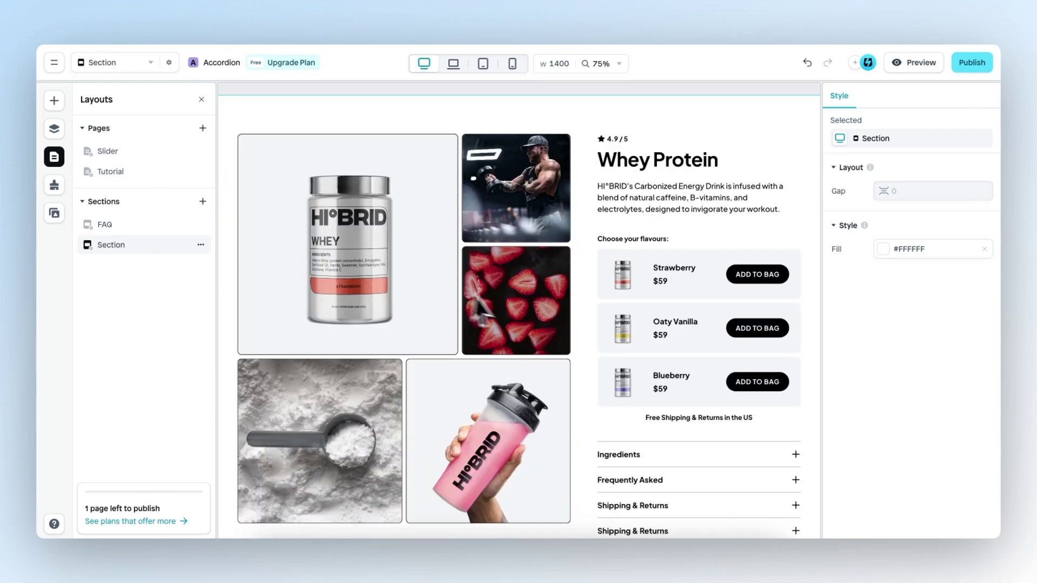